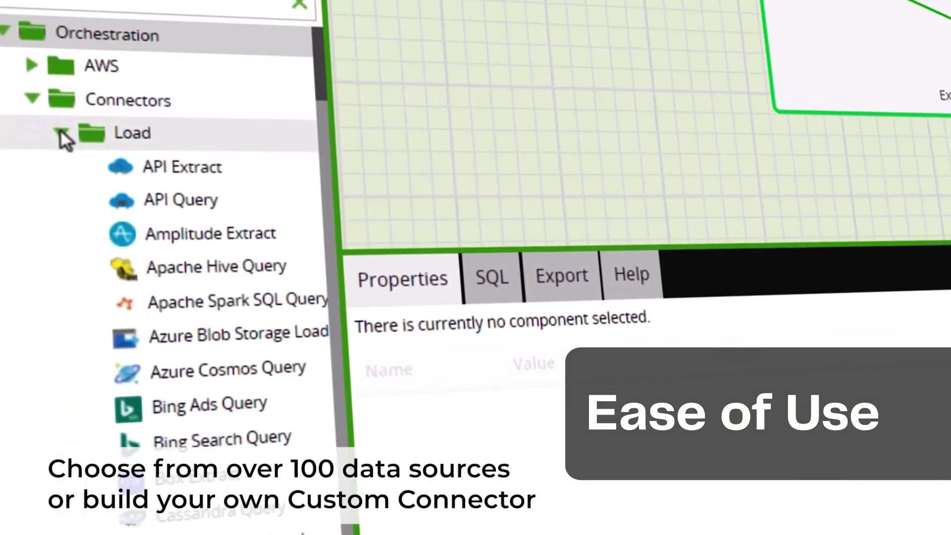
pyautogui.moveTo(323, 97)
pyautogui.mouseDown()
pyautogui.moveTo(360, 323)
pyautogui.moveTo(338, 83)
pyautogui.mouseUp()
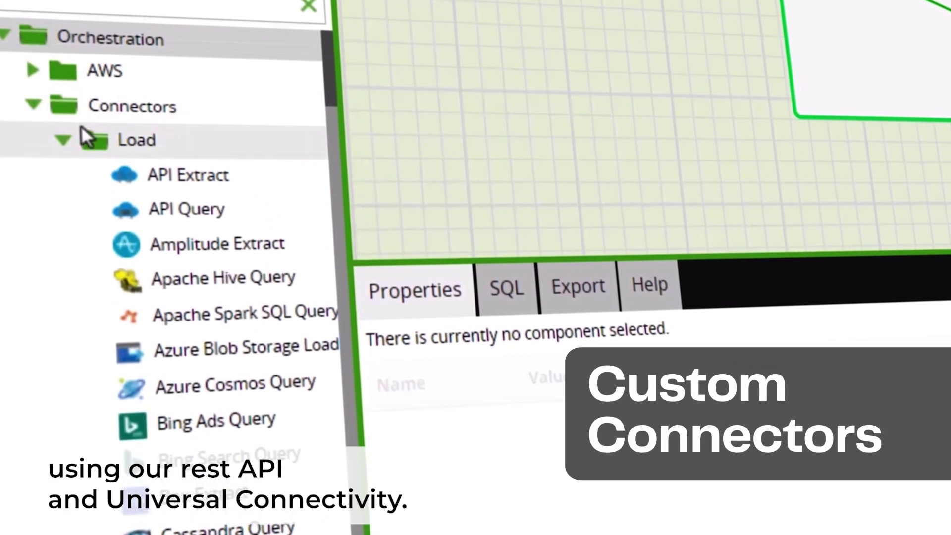
# Collapse the Connectors component group and expand the Scripting components
pyautogui.click(33, 105)
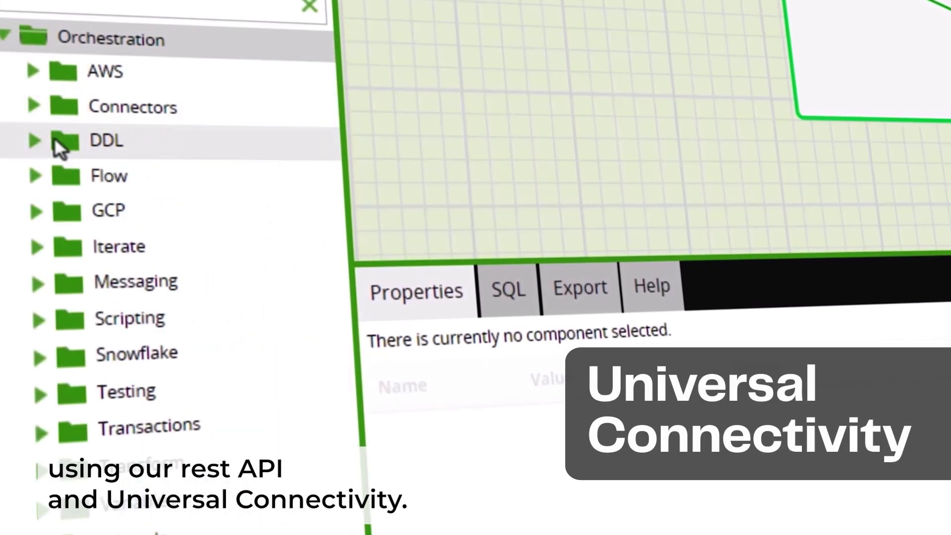
pyautogui.click(43, 319)
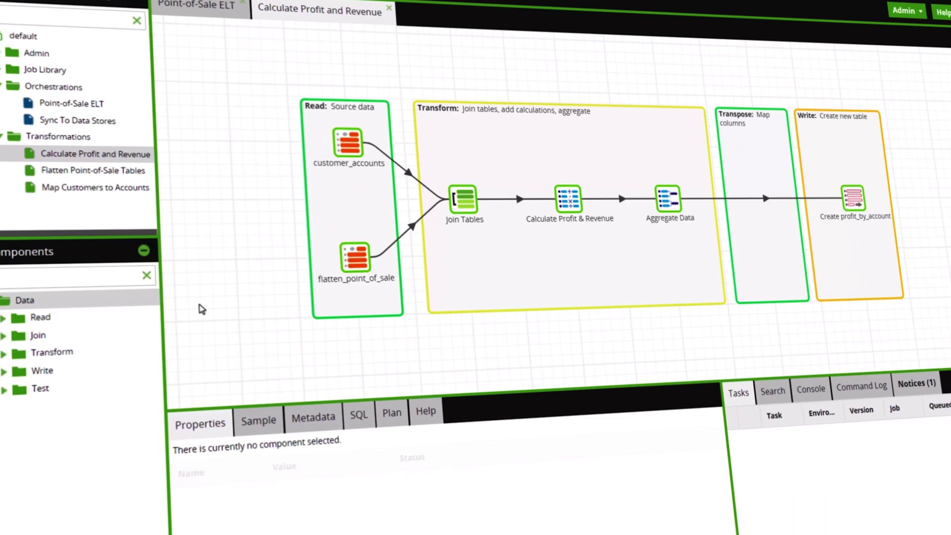
# Drag Transpose Columns into the transpose stage and view the Create profit_by_account SQL
pyautogui.click(10, 353)
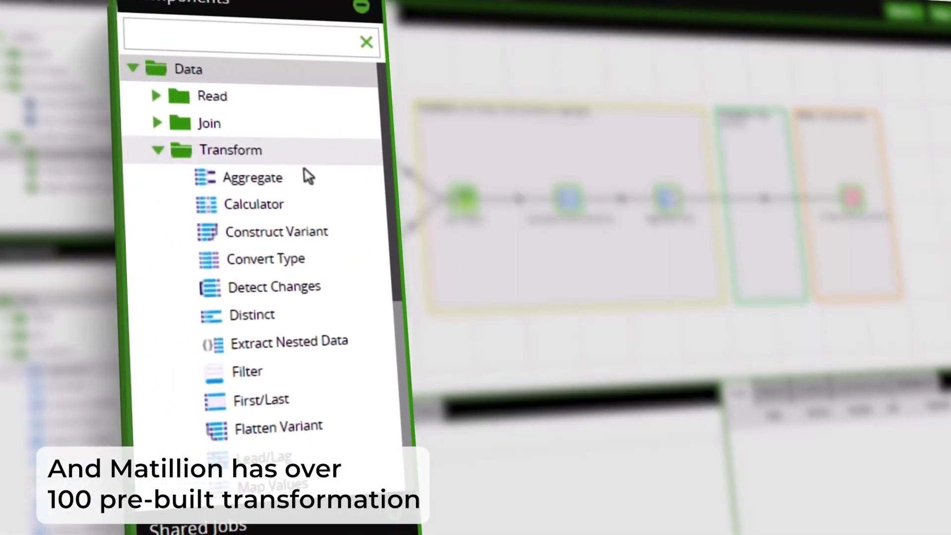
pyautogui.moveTo(385, 165); pyautogui.dragTo(404, 250)
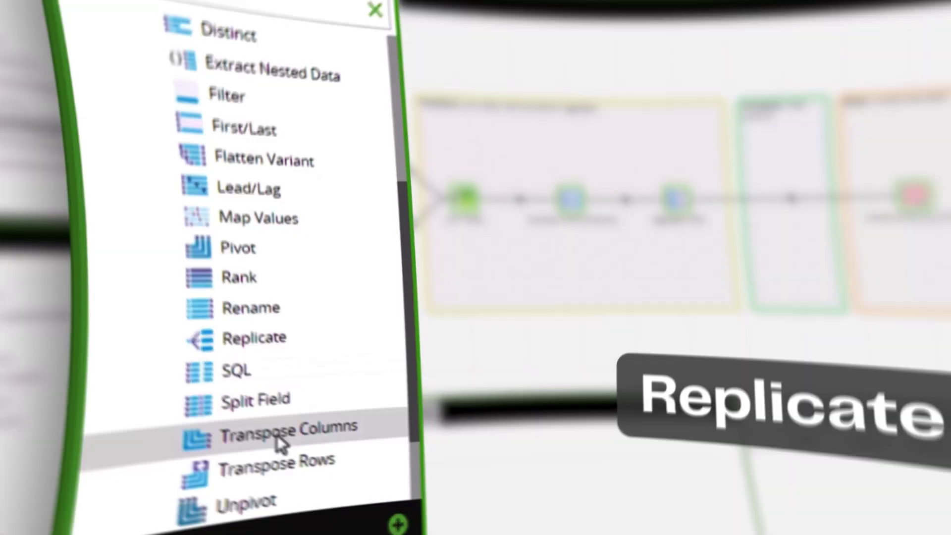
pyautogui.moveTo(310, 429); pyautogui.dragTo(732, 200)
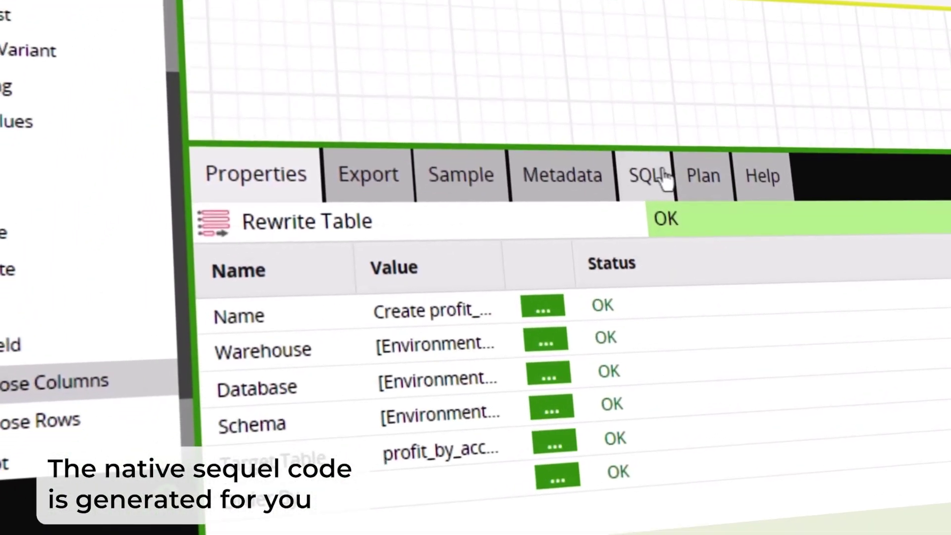
pyautogui.click(654, 176)
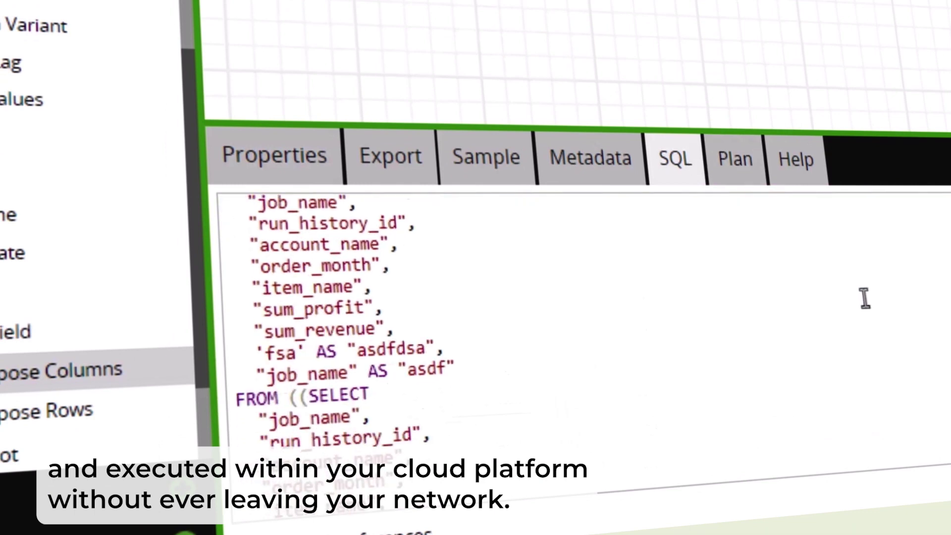
pyautogui.scroll(-3, 876, 325)
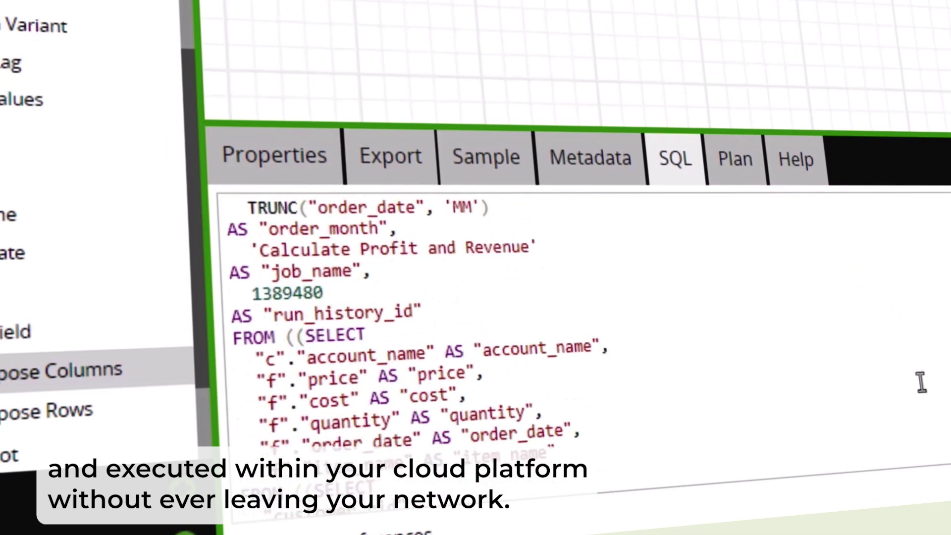